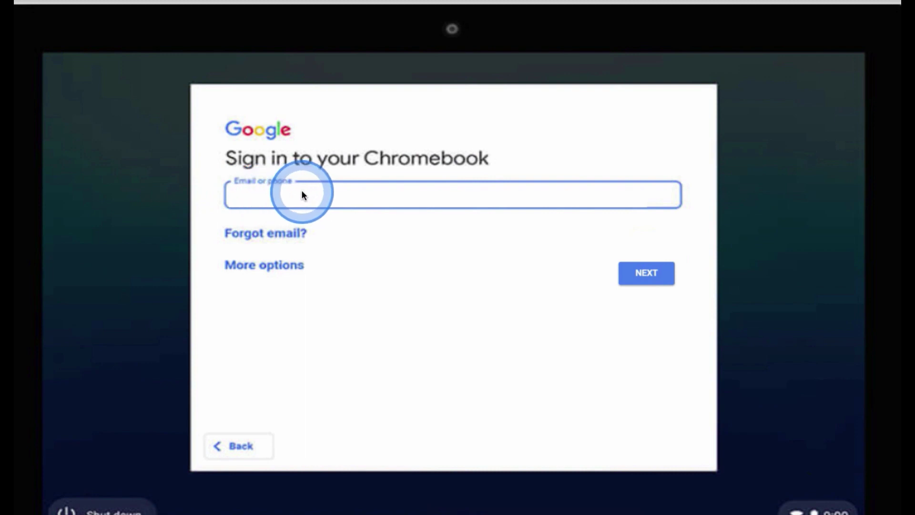
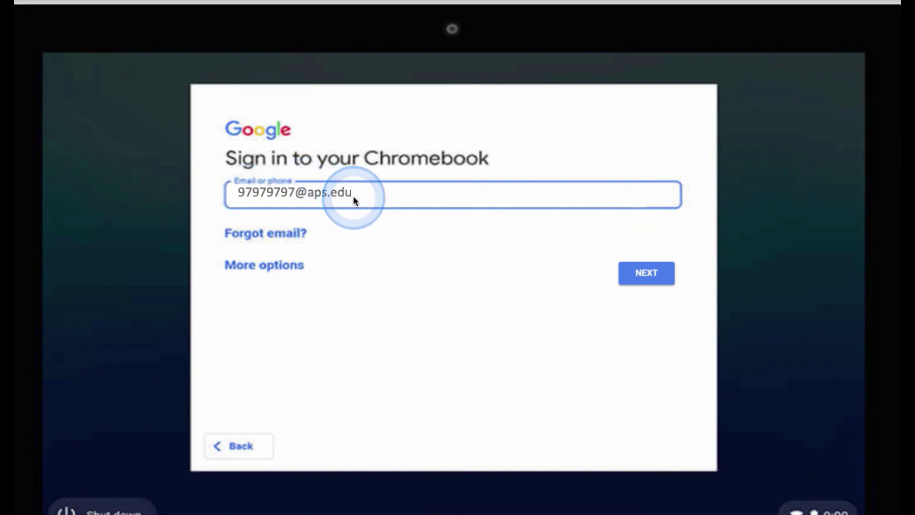
# - Sign in to the Chromebook with the school account's email and password
pyautogui.click(644, 272)
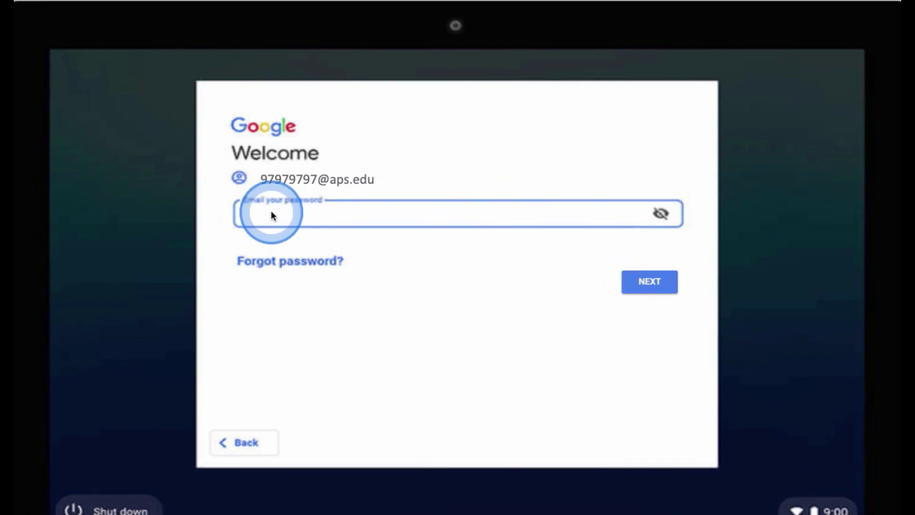
pyautogui.write('*******')
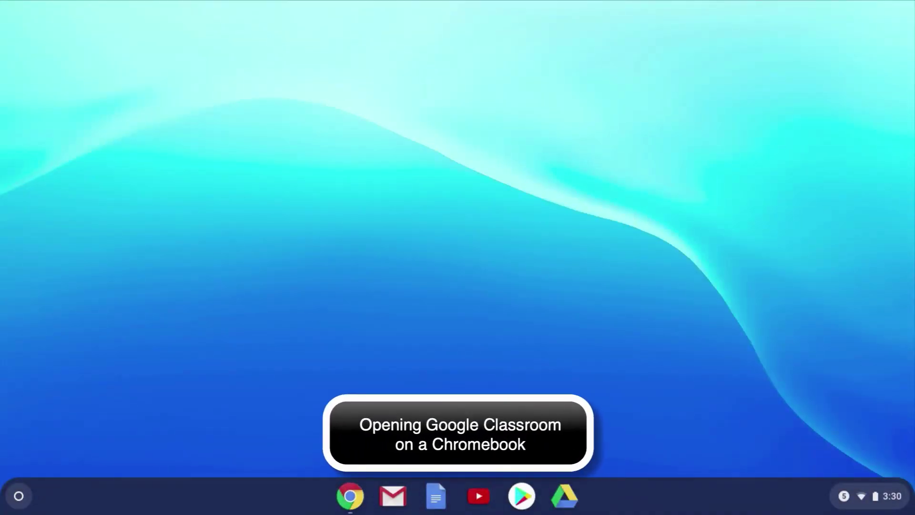
# - Launch Chrome and open Google Classroom from the Google apps grid
pyautogui.click(346, 493)
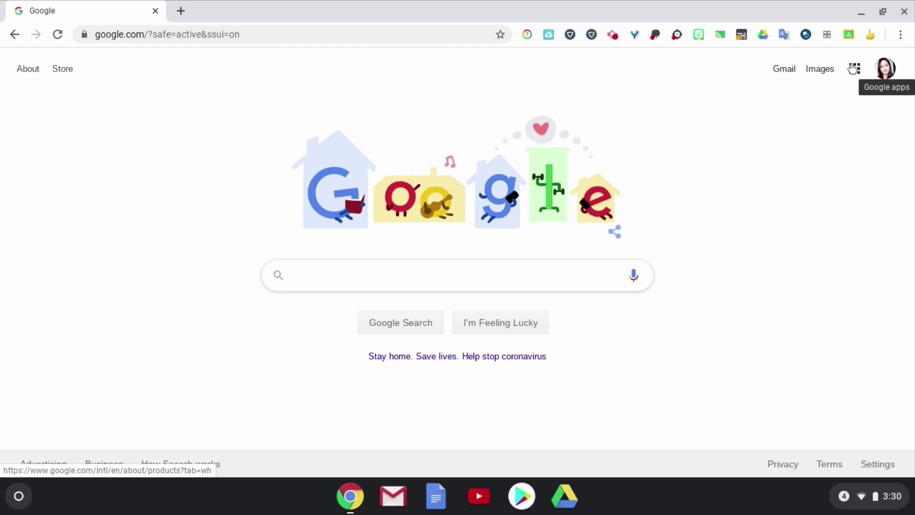
pyautogui.click(854, 78)
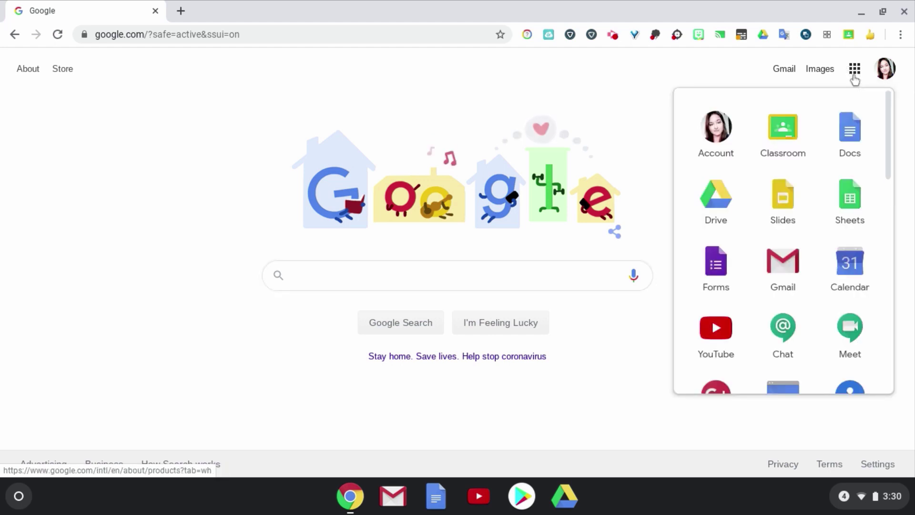
pyautogui.click(785, 143)
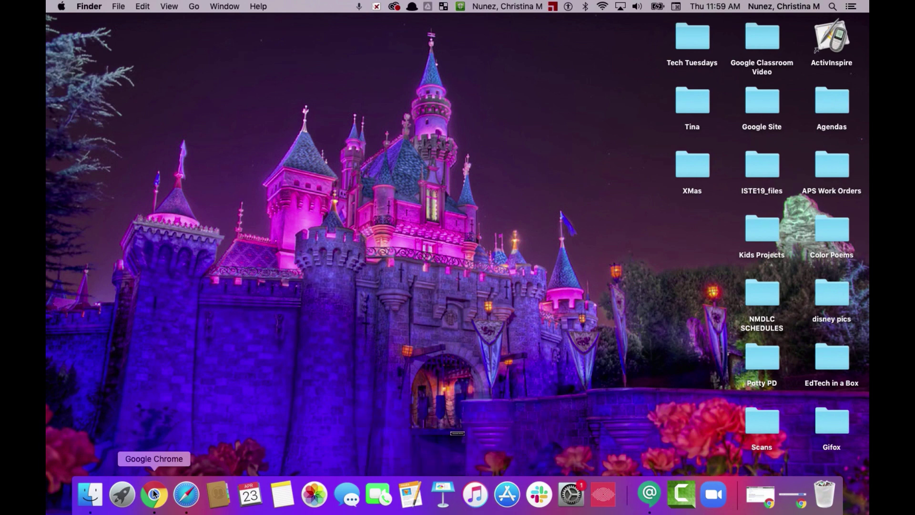
pyautogui.click(186, 495)
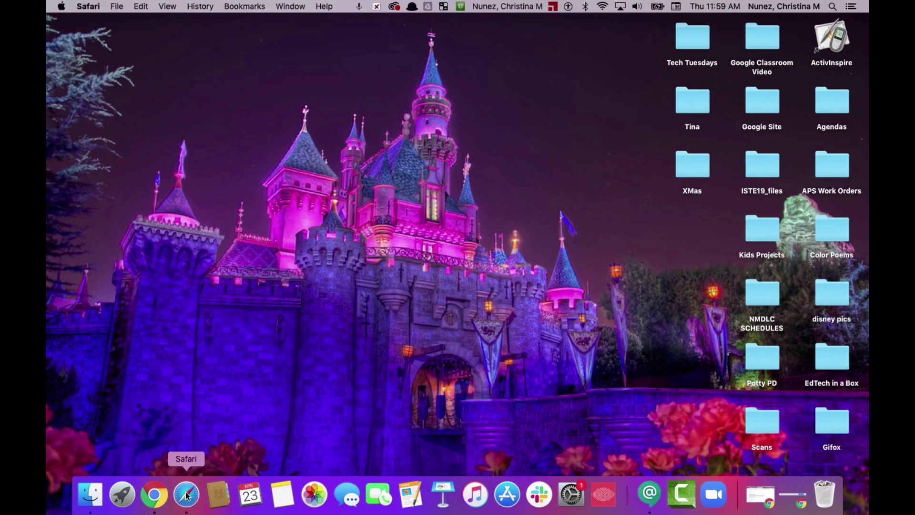
pyautogui.click(88, 68)
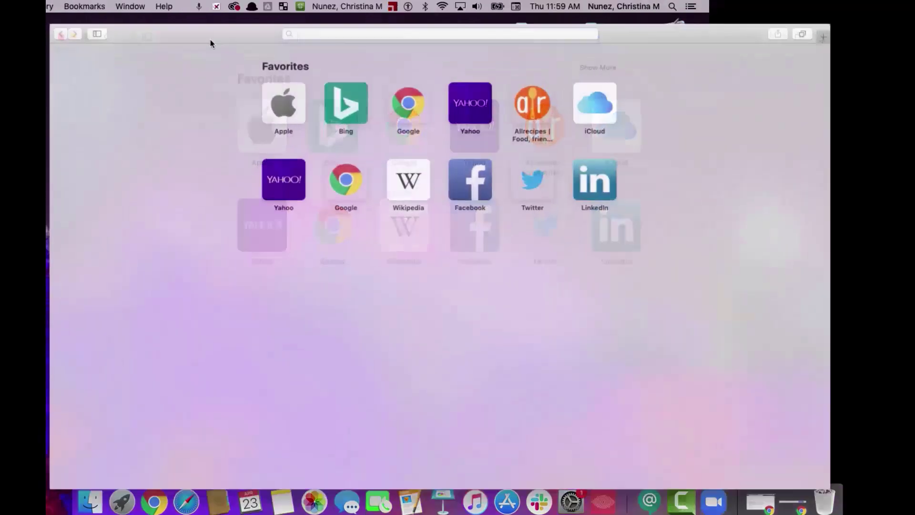
pyautogui.write('www.google.co')
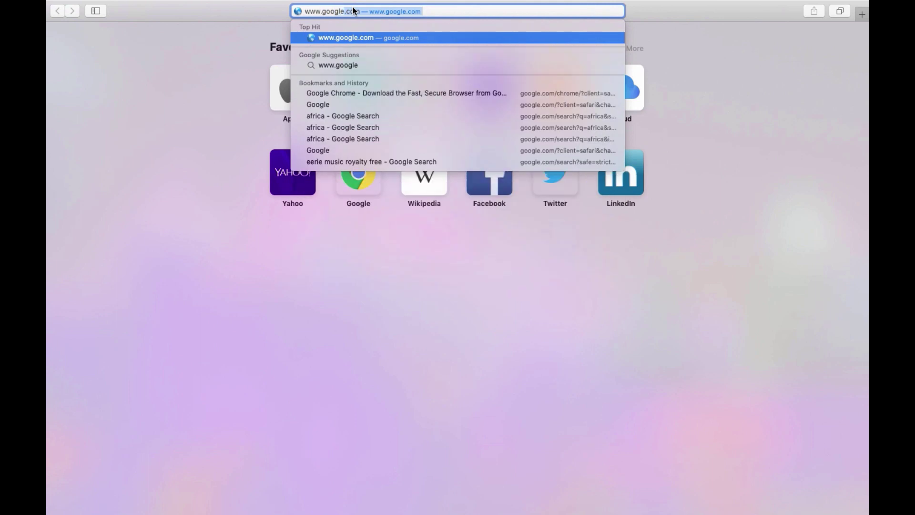
pyautogui.write('m/')
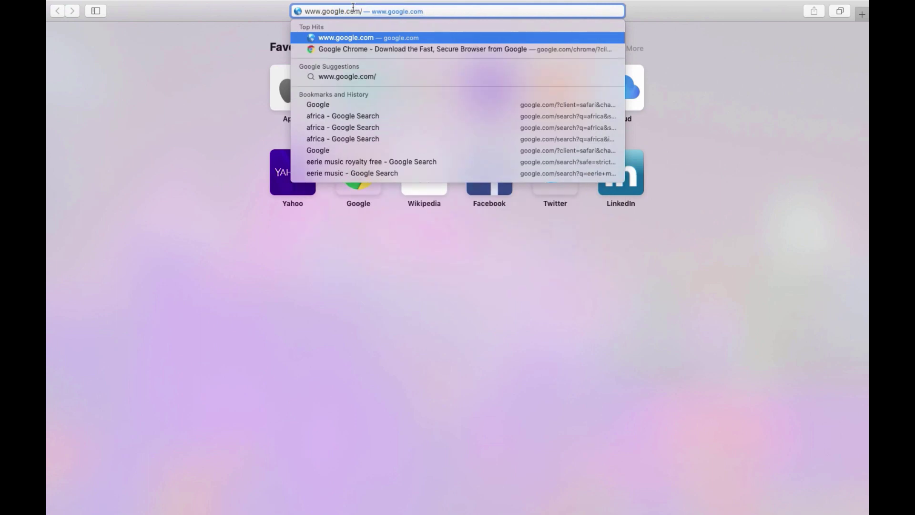
pyautogui.write('chrome/')
pyautogui.press('Return')
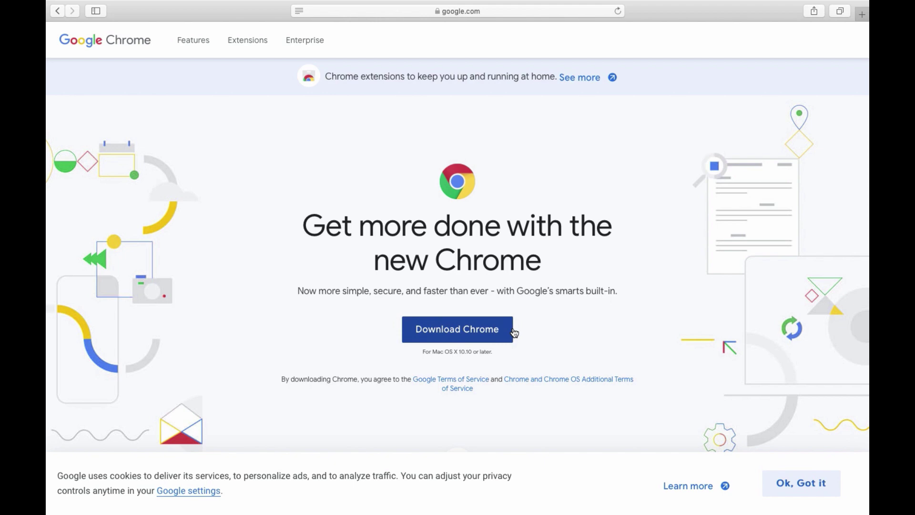
pyautogui.click(496, 336)
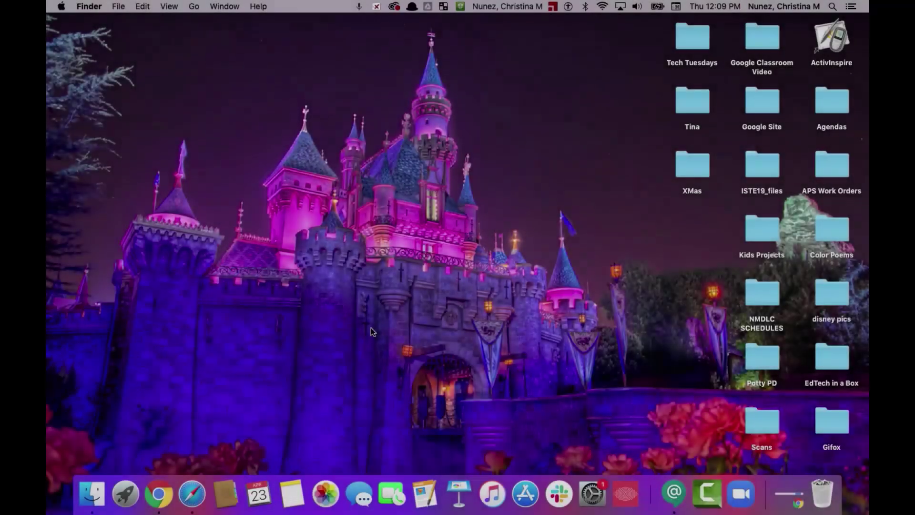
# - Launch Google Chrome on the Mac from the Dock
pyautogui.click(160, 503)
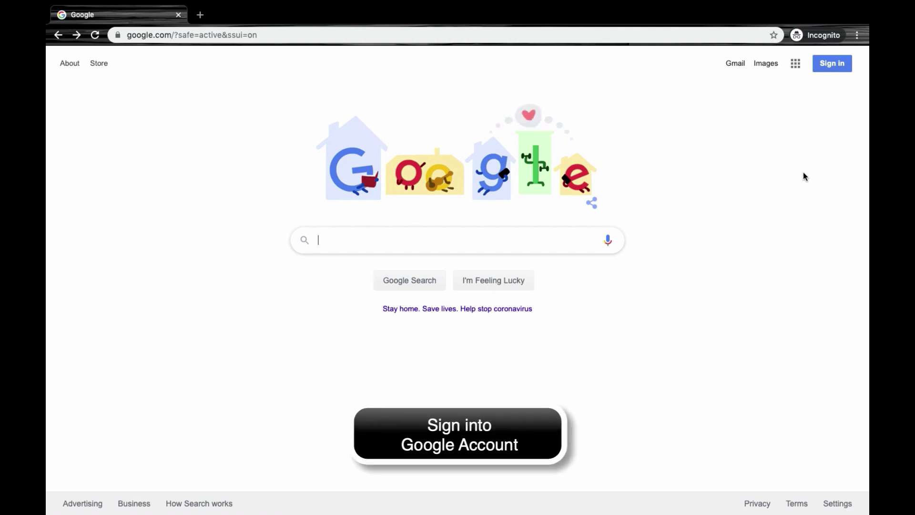
# - Sign in with the student account's username and password, then confirm the signed-in account
pyautogui.click(839, 68)
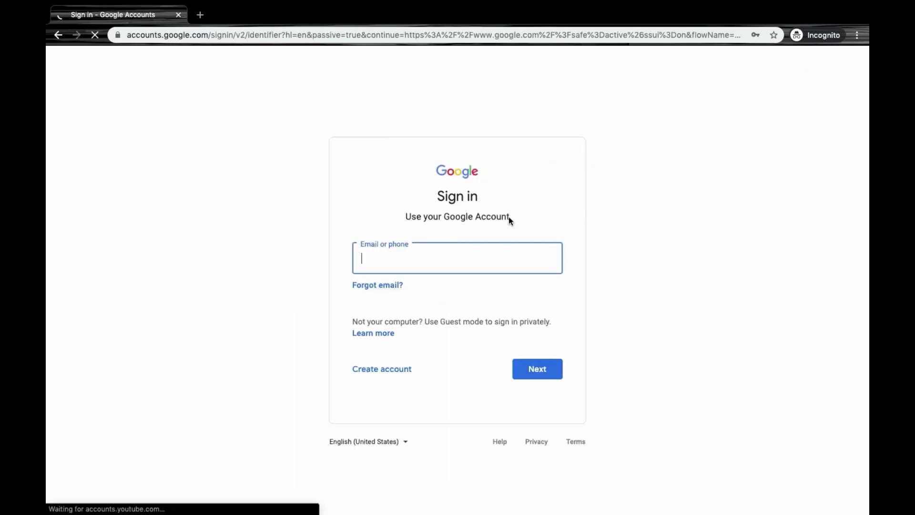
pyautogui.click(363, 260)
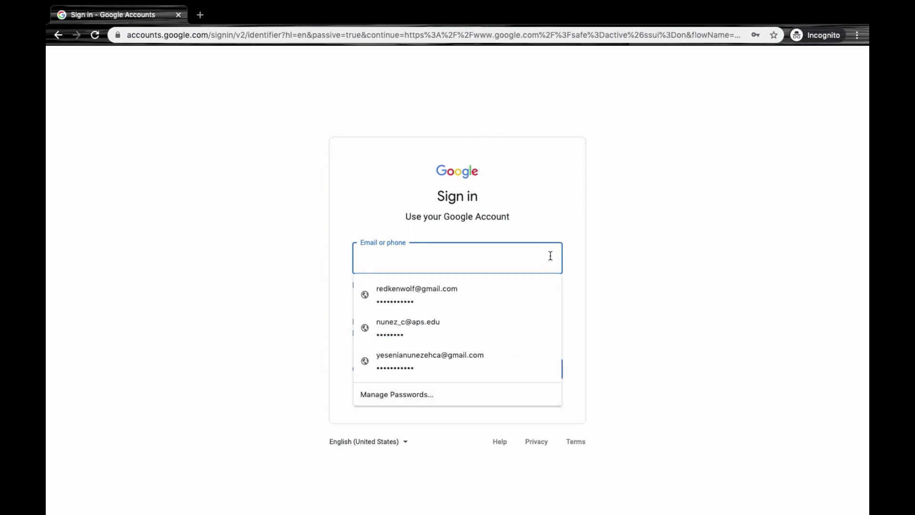
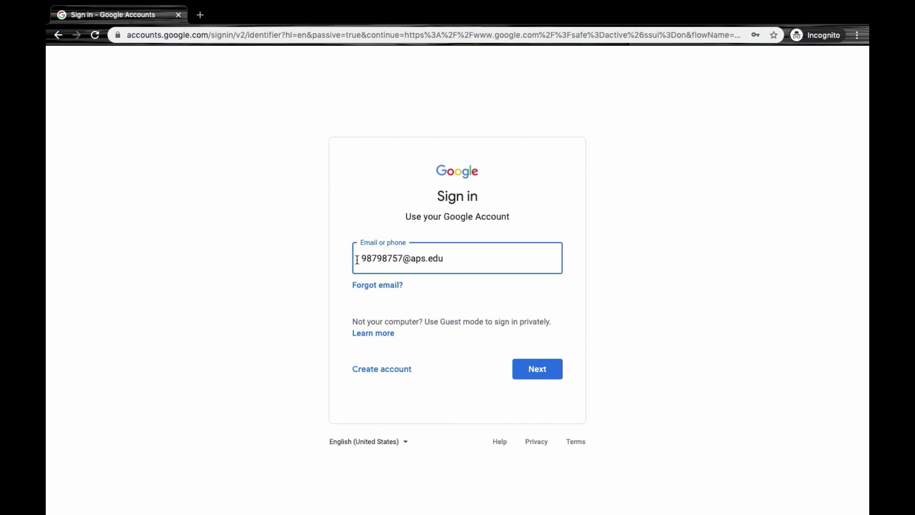
pyautogui.click(535, 368)
pyautogui.write('••')
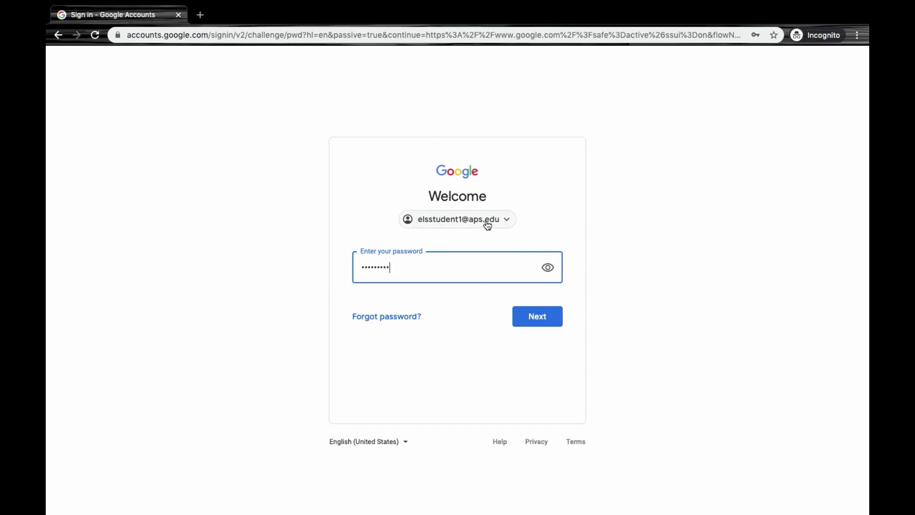
pyautogui.click(537, 321)
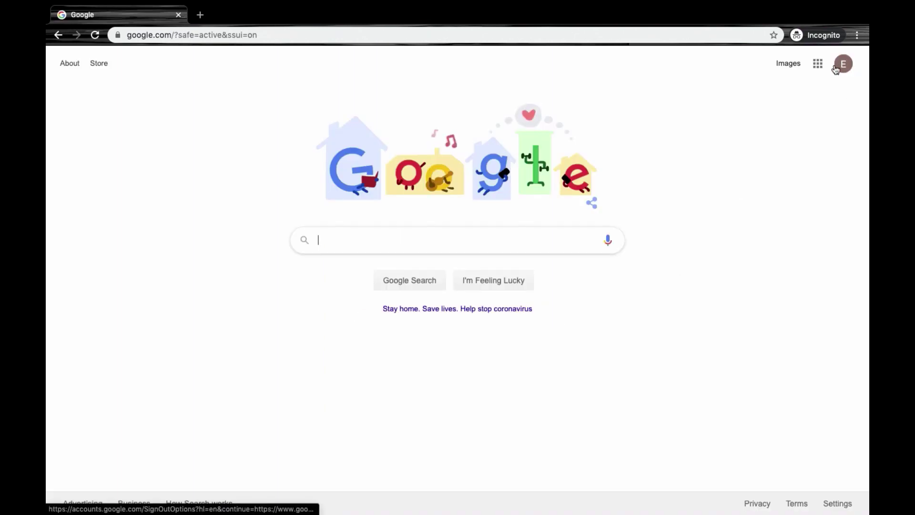
pyautogui.click(852, 72)
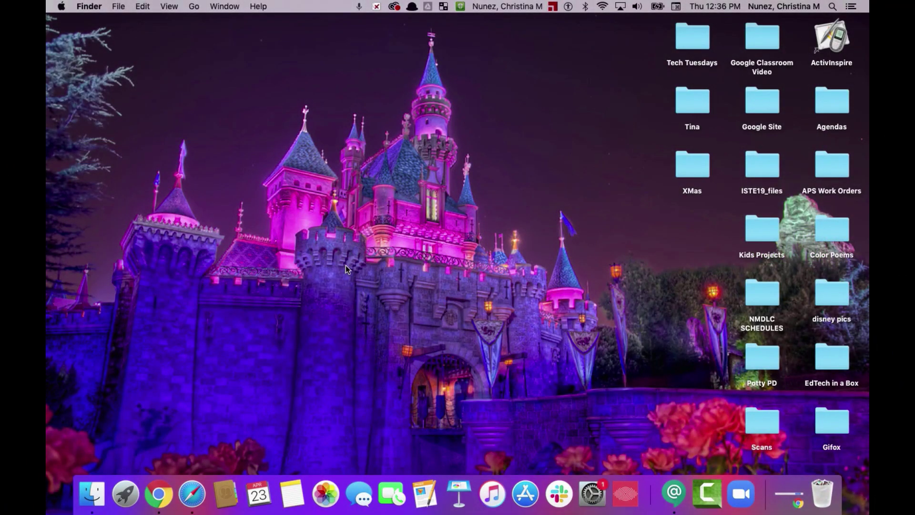
# - Launch Chrome and load the my.aps.edu school portal
pyautogui.click(163, 501)
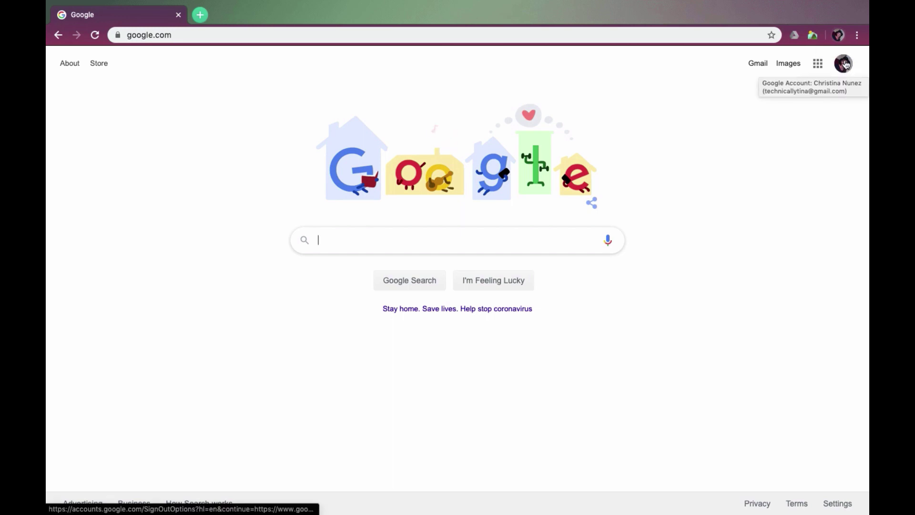
pyautogui.click(362, 32)
pyautogui.write('my.aps.edu')
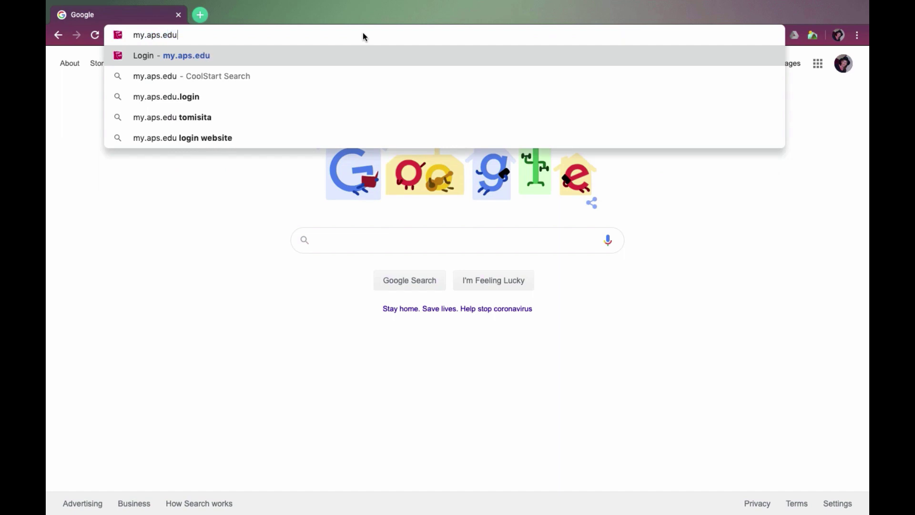
pyautogui.press('Return')
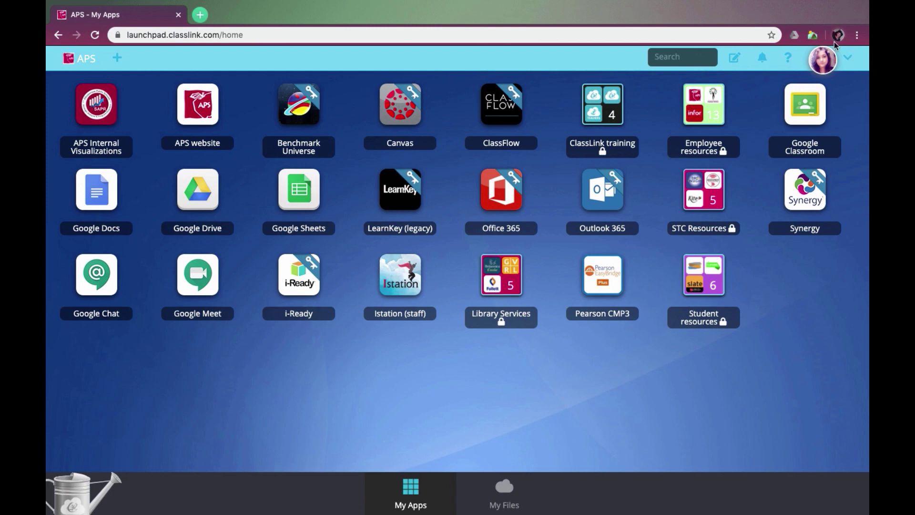
# - Check the ClassLink account and Chrome profiles, then open Google Classroom from the dashboard
pyautogui.click(826, 64)
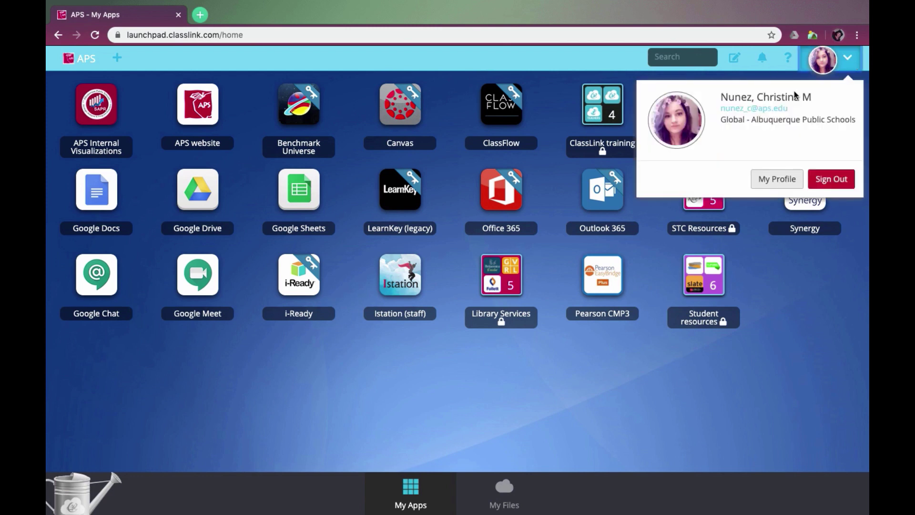
pyautogui.click(851, 249)
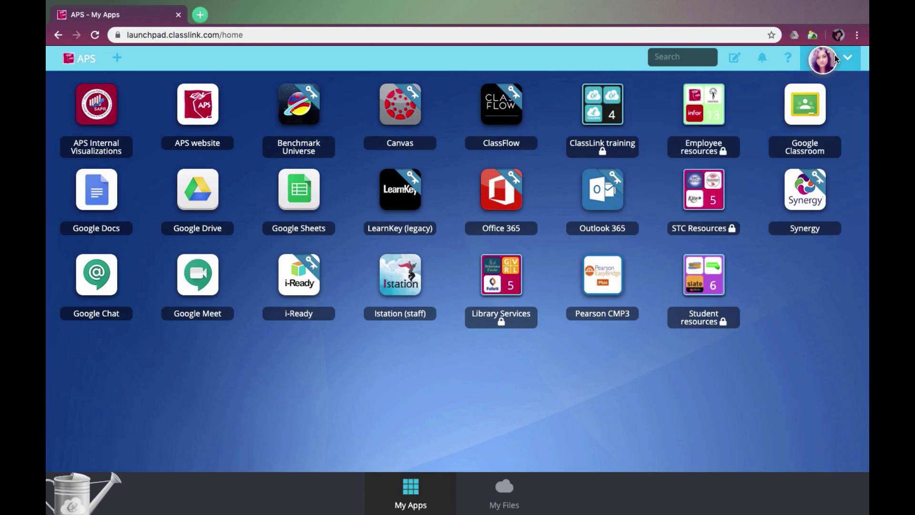
pyautogui.click(838, 35)
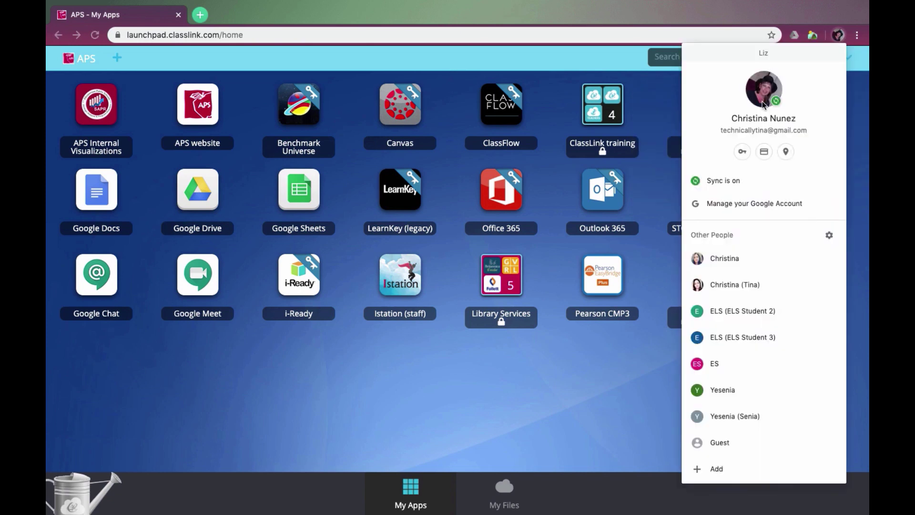
pyautogui.click(868, 103)
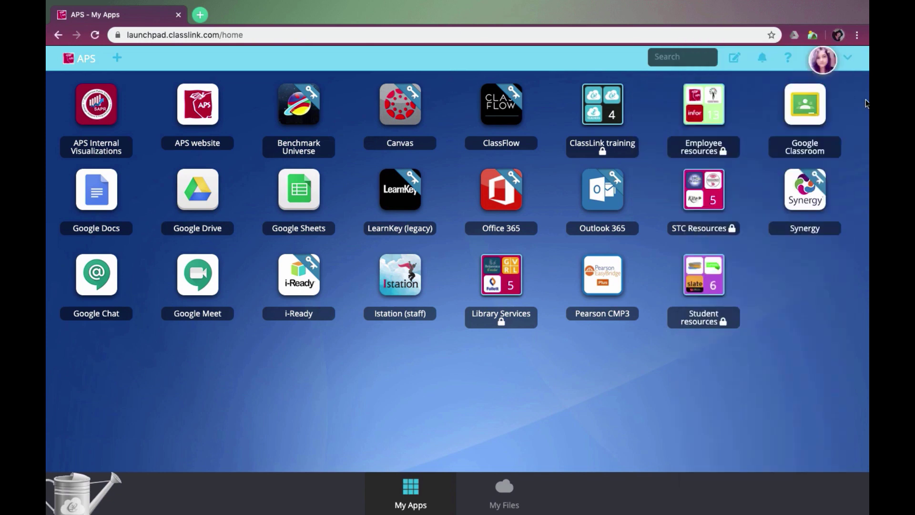
pyautogui.click(805, 99)
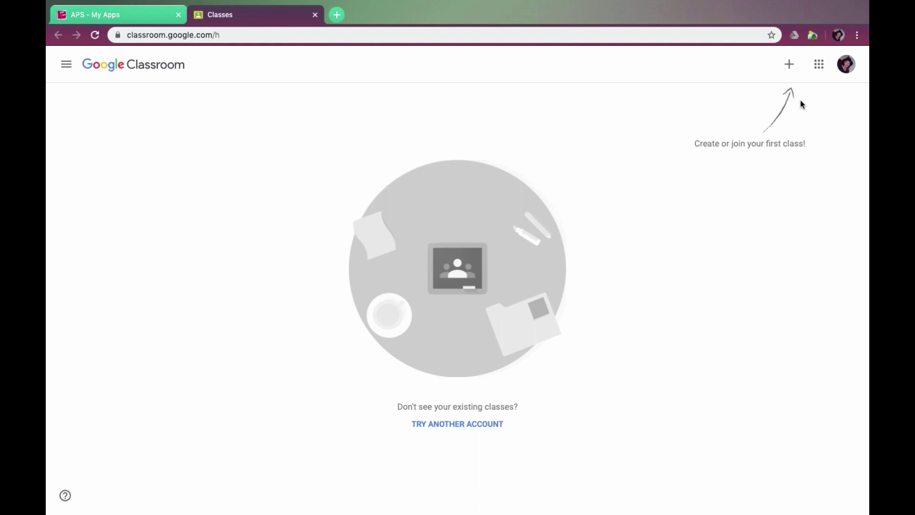
# - Check which Google account Classroom is using via the avatar menu
pyautogui.click(845, 66)
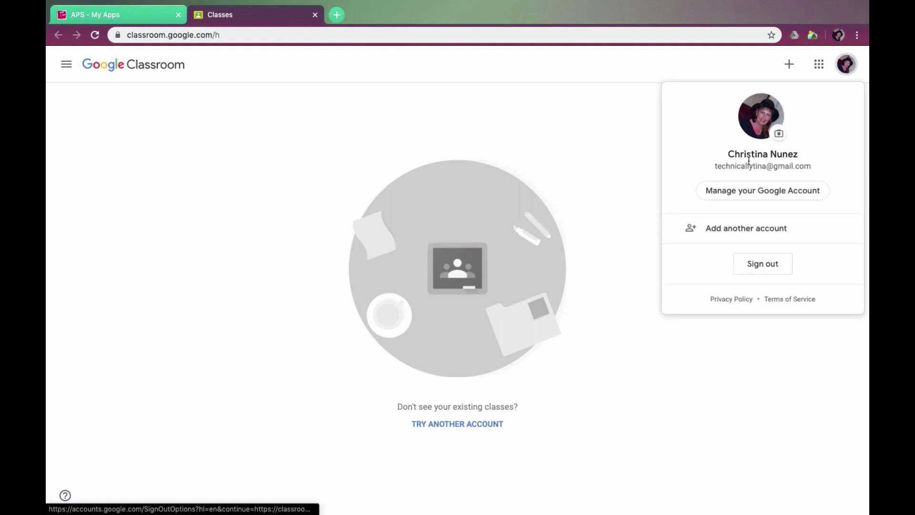
pyautogui.click(846, 66)
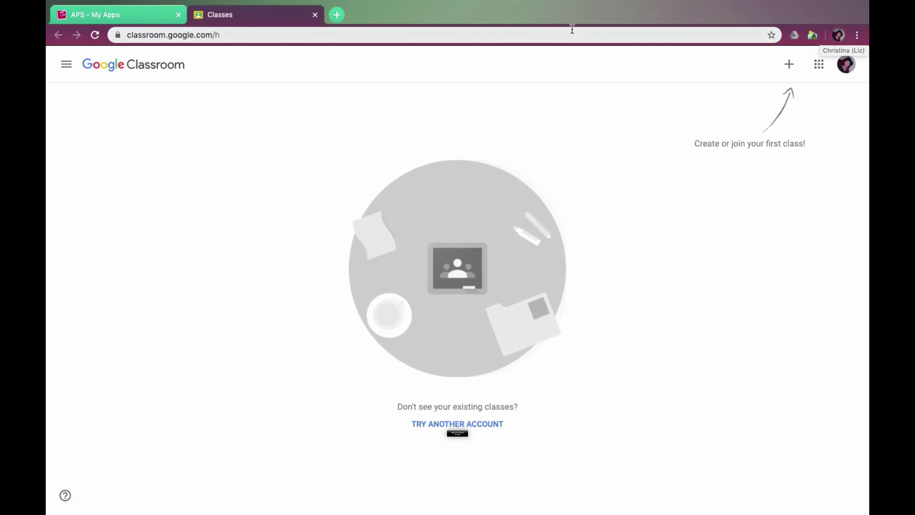
pyautogui.click(296, 33)
# - Load google.com in the tab and show the Chrome profile list
pyautogui.write('google.com')
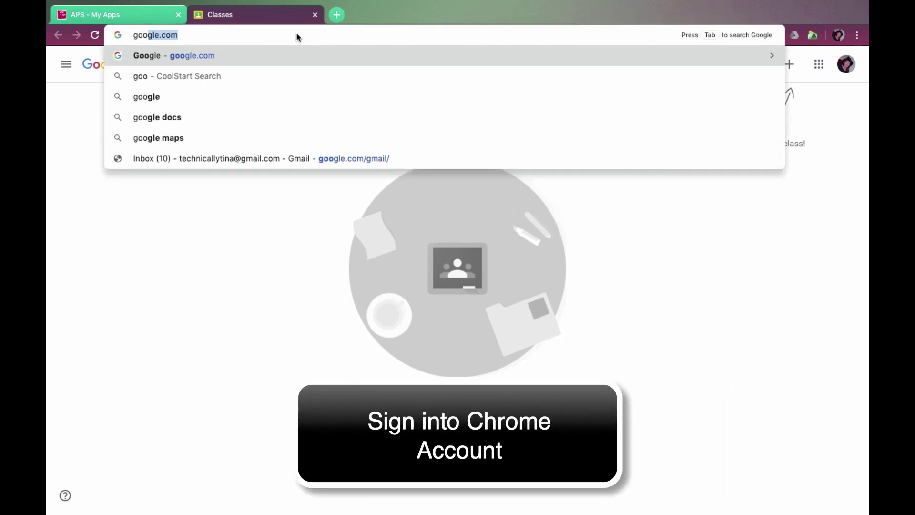
pyautogui.press('Return')
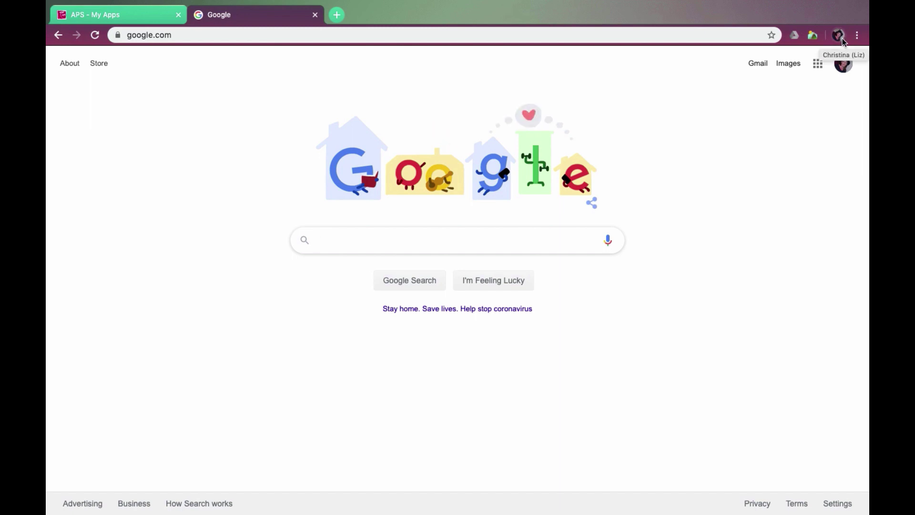
pyautogui.click(839, 42)
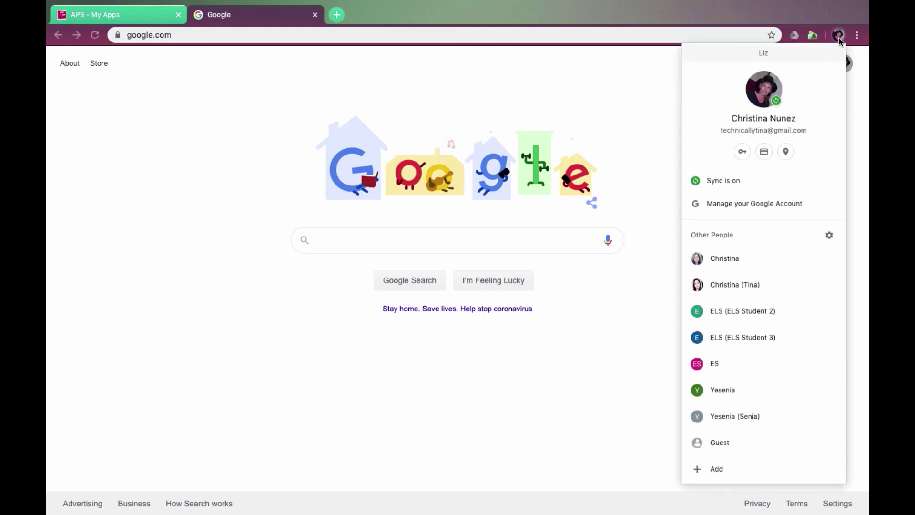
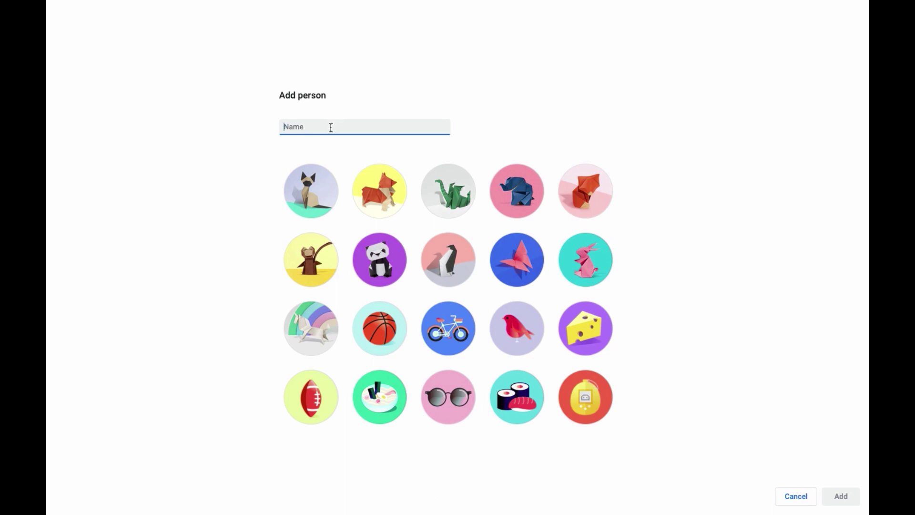
# - Create the new profile with its chosen name and choose to sign in with an existing Google account
pyautogui.write('Dollsdanri')
pyautogui.click(834, 494)
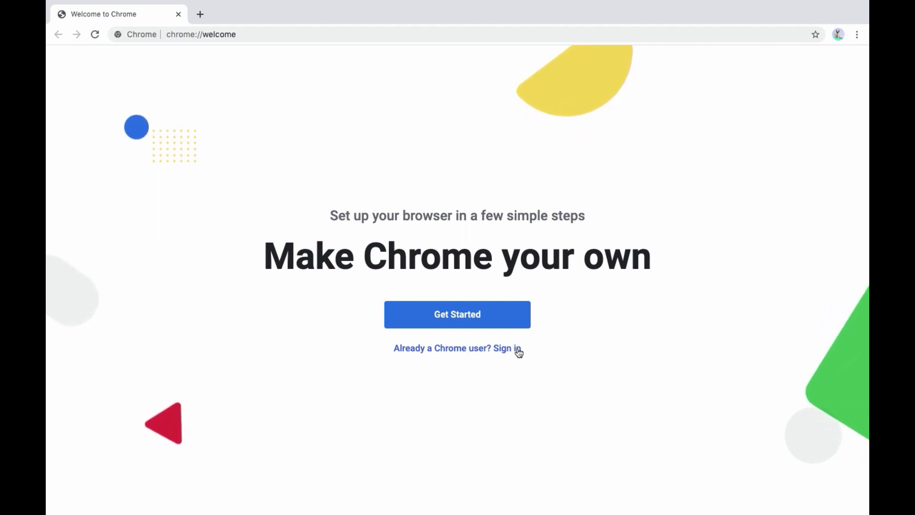
pyautogui.click(473, 351)
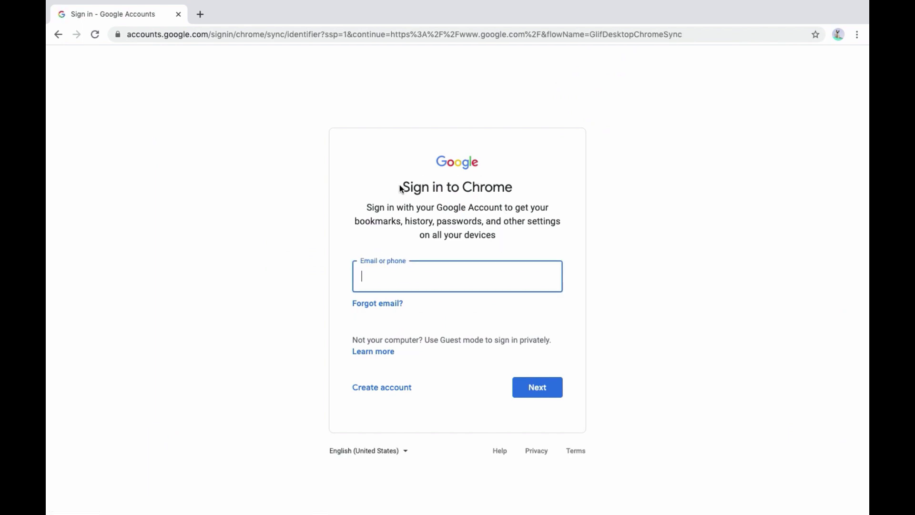
# - Sign in with the student's corrected aps.edu school email address and then the account password
pyautogui.moveTo(394, 188); pyautogui.dragTo(524, 188)
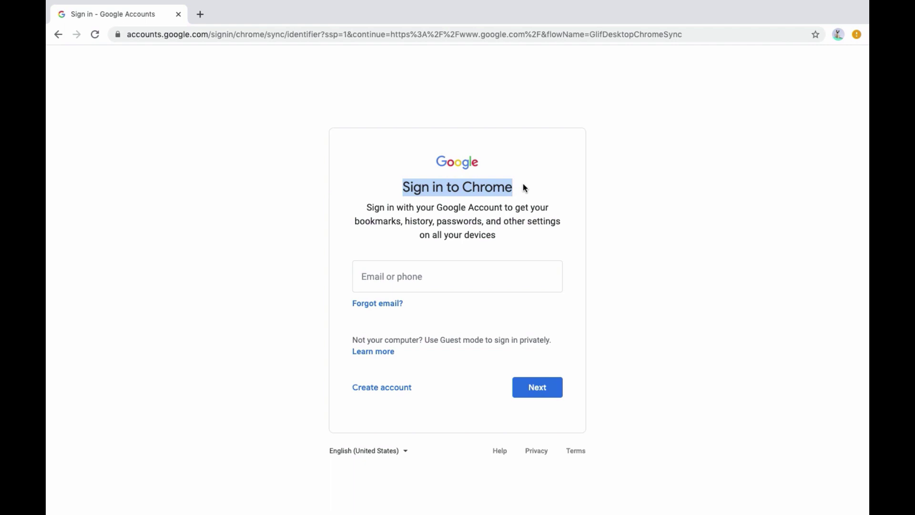
pyautogui.click(459, 277)
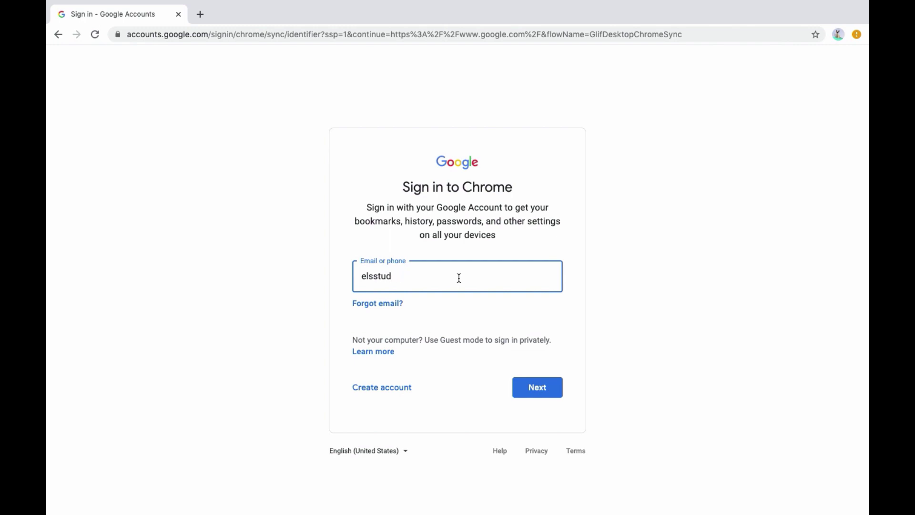
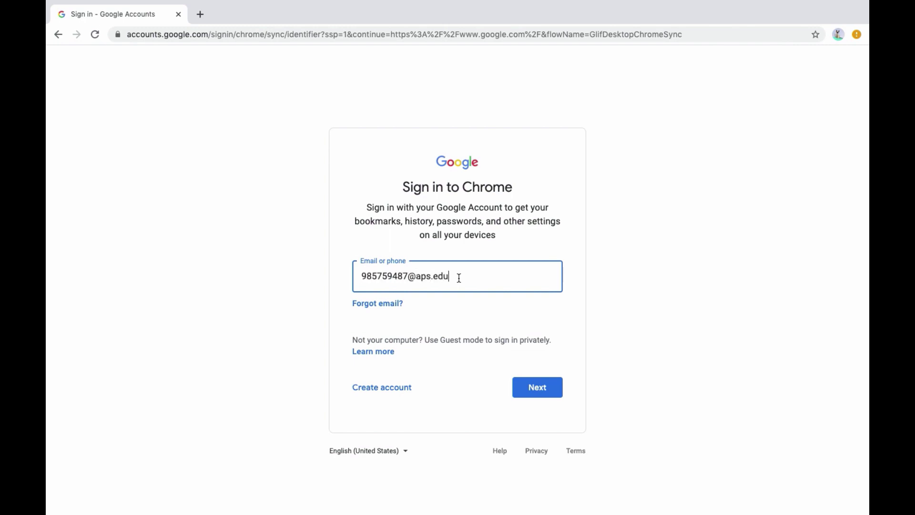
pyautogui.moveTo(459, 275); pyautogui.dragTo(329, 275)
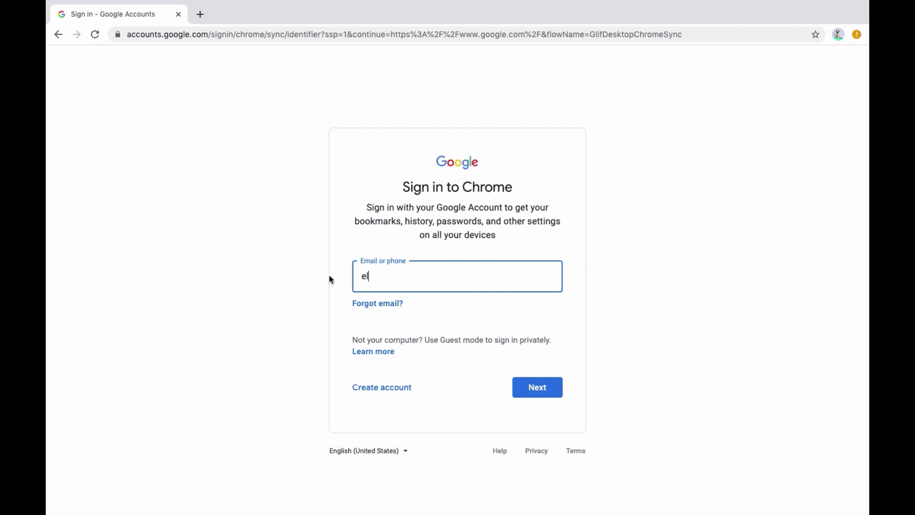
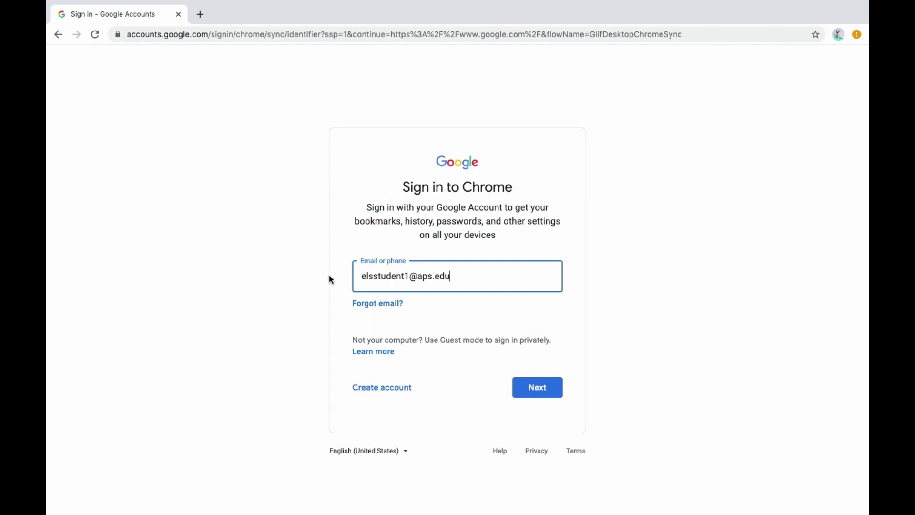
pyautogui.click(531, 390)
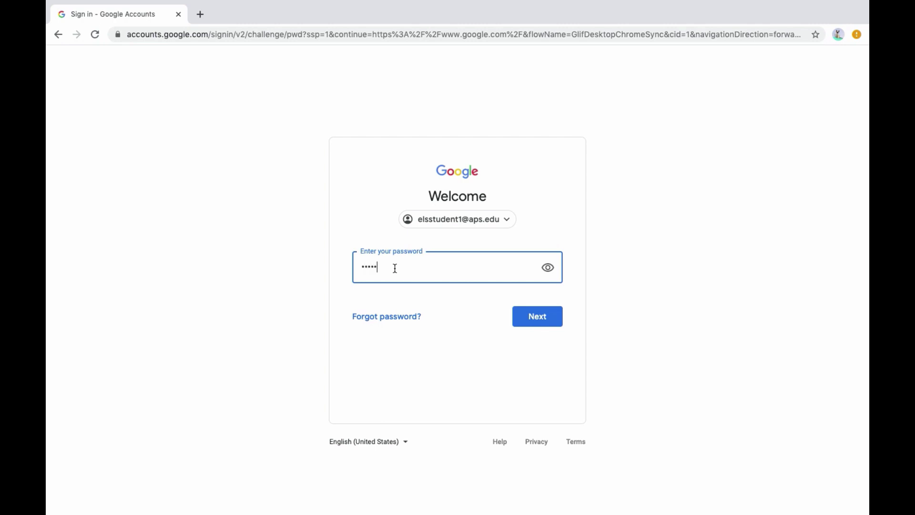
pyautogui.click(540, 312)
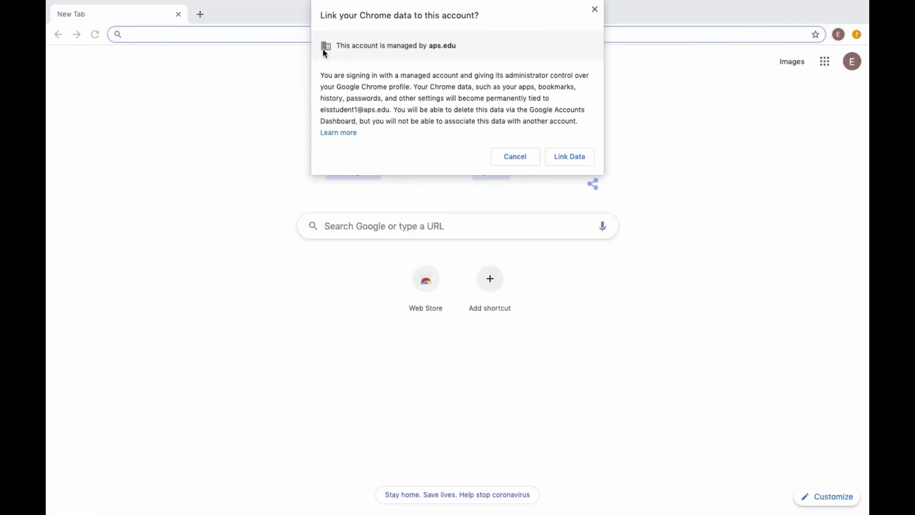
# - Accept Link Data for the managed account and answer 'Yes, I'm in' to turn on sync
pyautogui.click(570, 156)
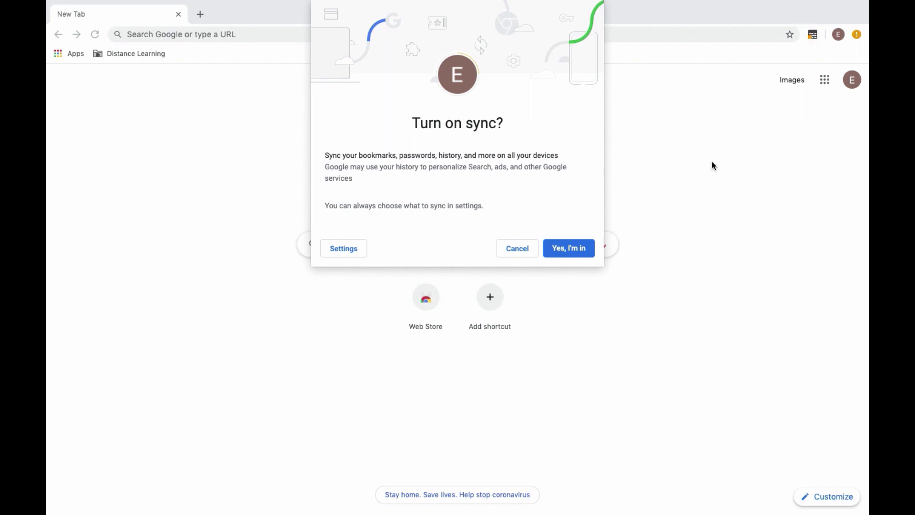
pyautogui.moveTo(404, 124); pyautogui.dragTo(492, 123)
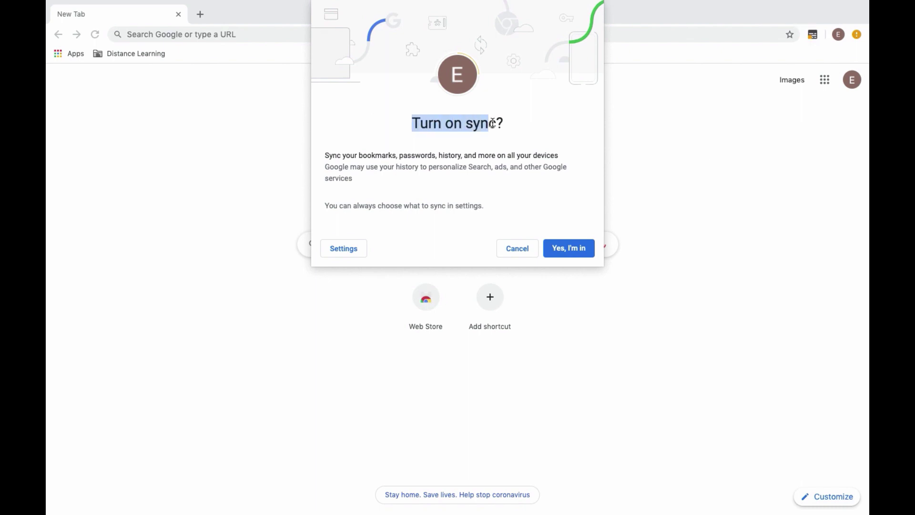
pyautogui.click(575, 248)
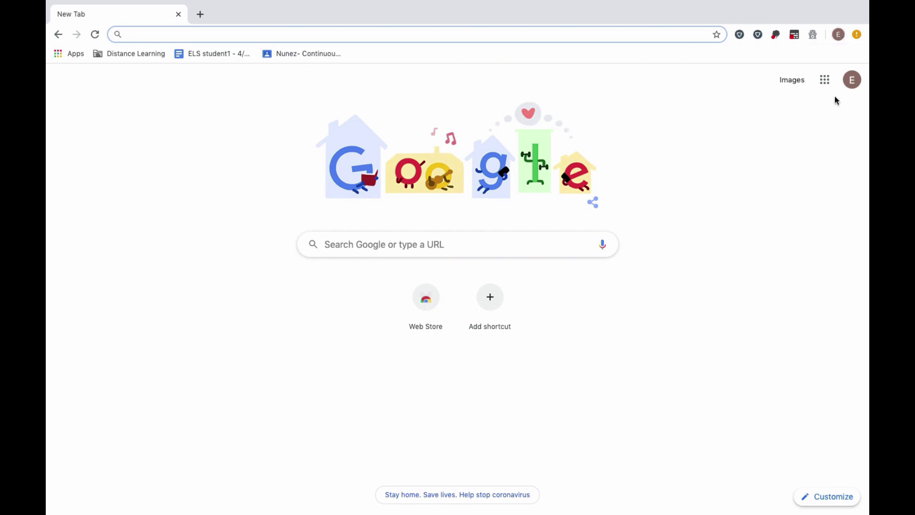
# - Verify 'Sync is on' in the profile menu, then switch to another existing person's profile
pyautogui.click(838, 35)
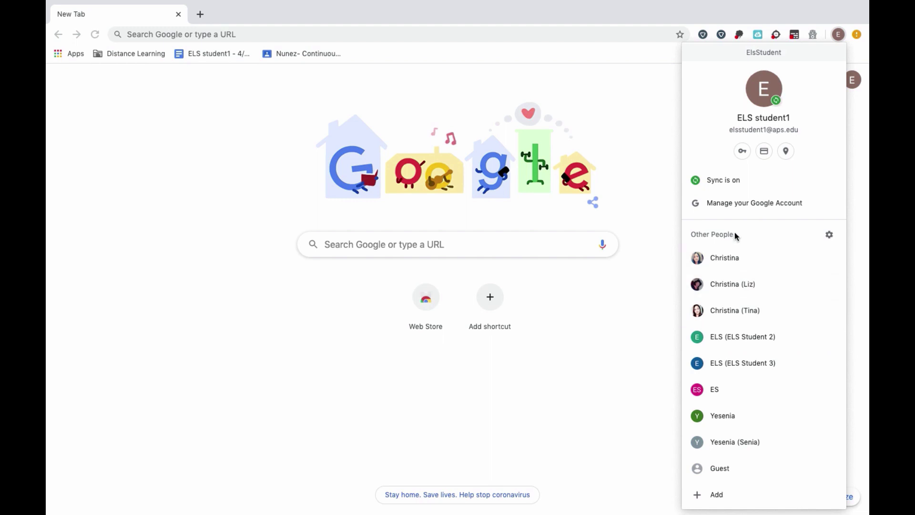
pyautogui.click(737, 283)
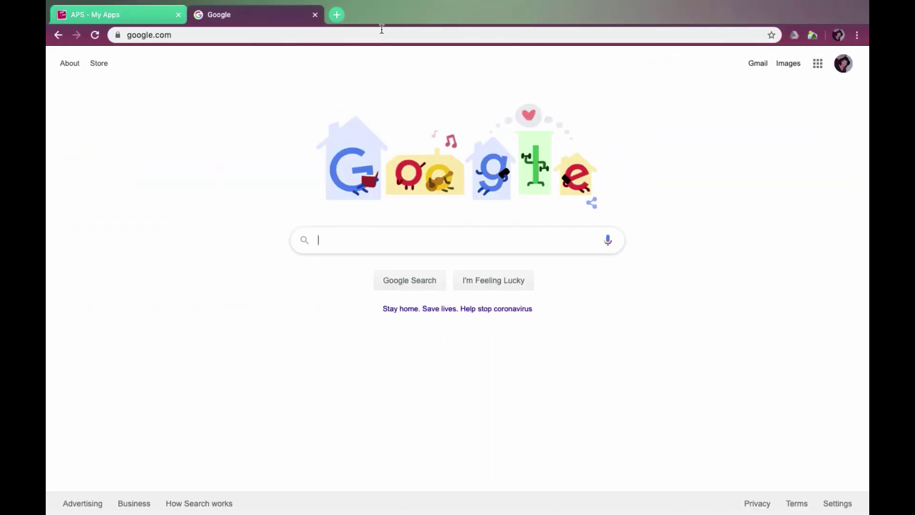